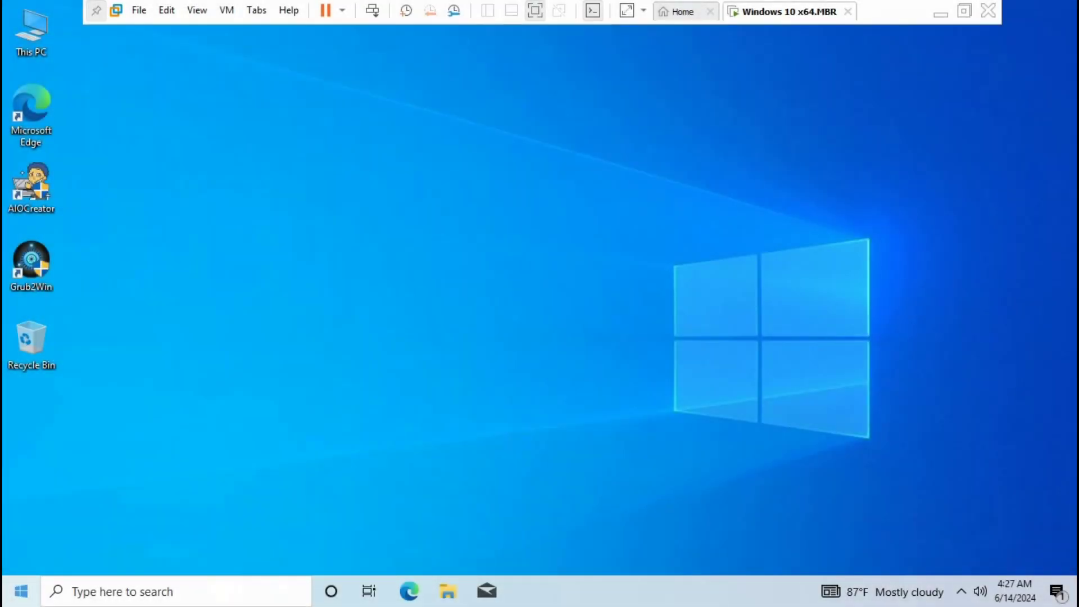
Open the Start search in the Windows 10 guest to look for System Information
left_click(21, 591)
Search 'info', run System Information as administrator, confirm BIOS Mode is Legacy, then close it
type("info")
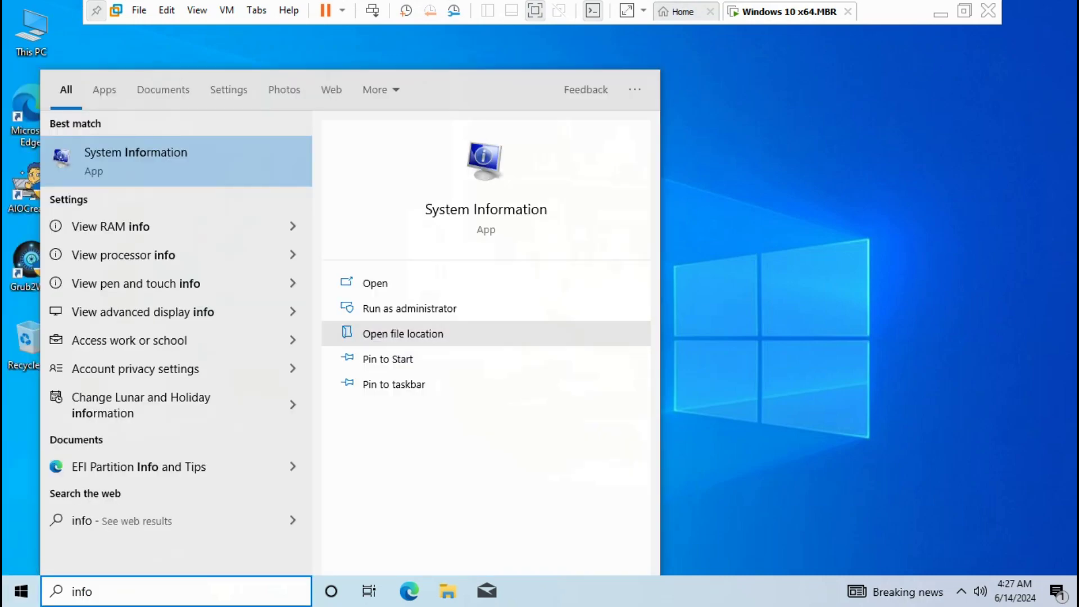
left_click(410, 309)
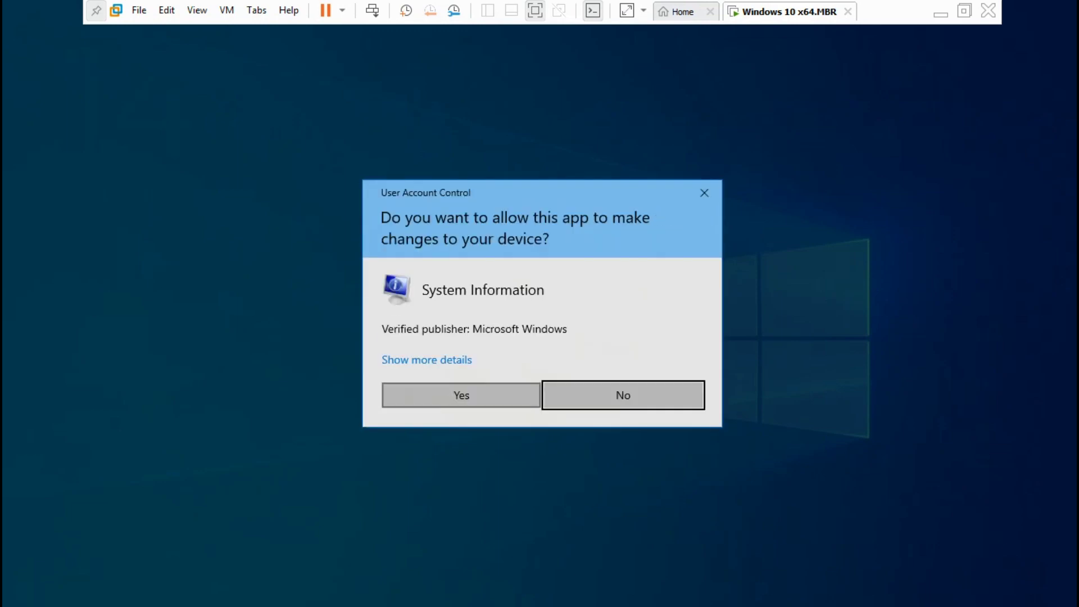
left_click(461, 395)
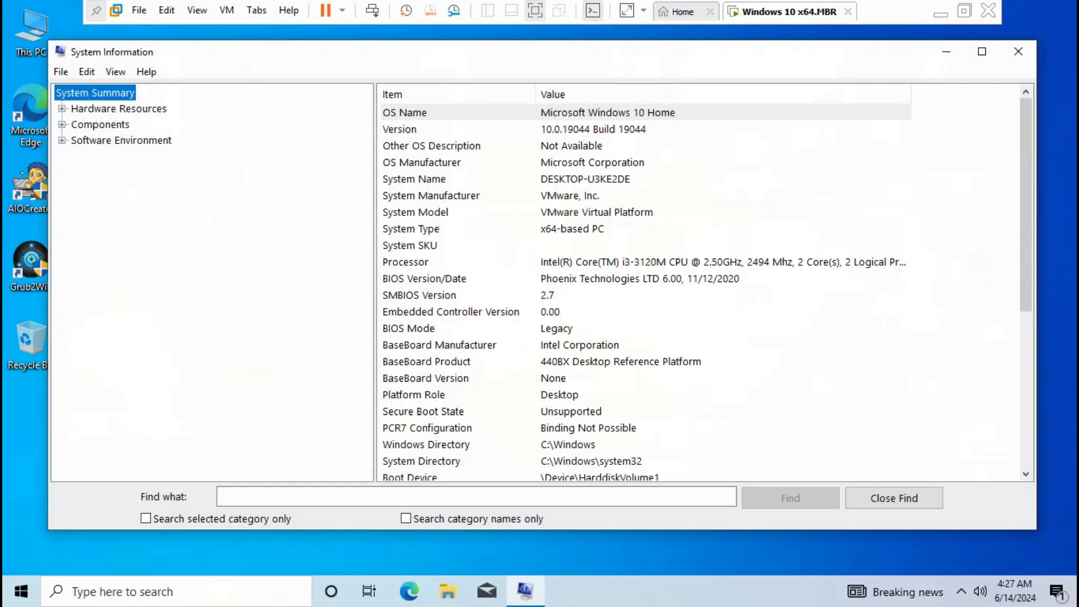
left_click(409, 328)
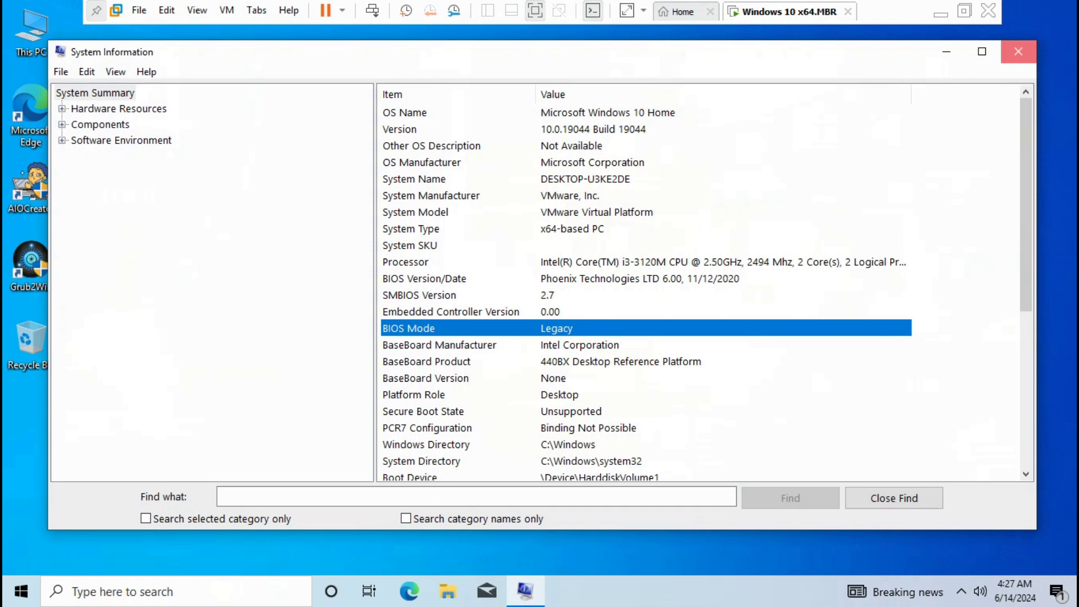
left_click(1019, 52)
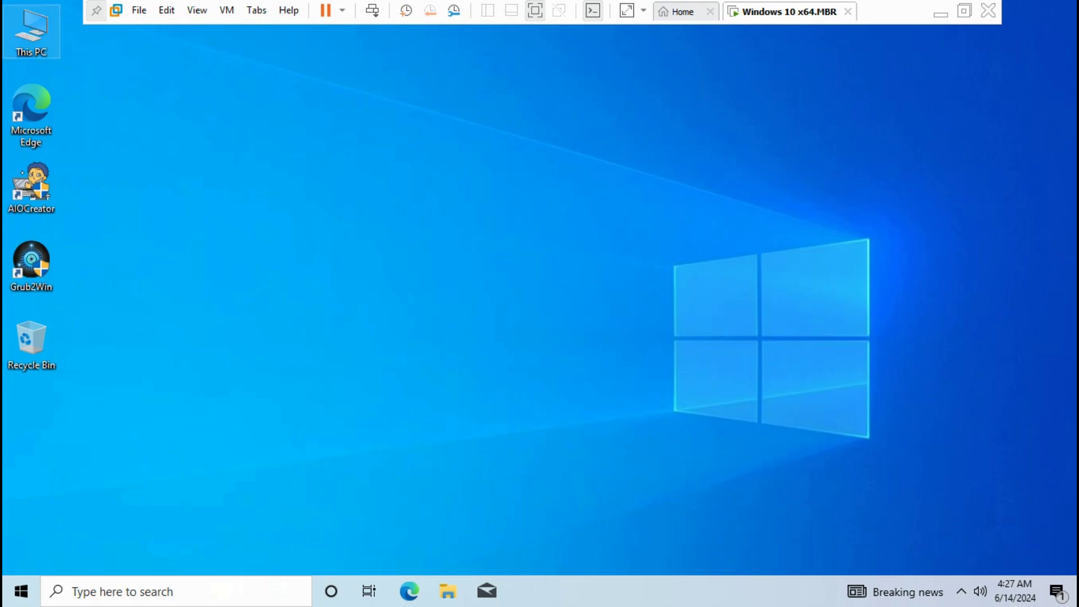
Check This PC's About page shows a 64-bit OS on an x64 processor, then close Settings
right_click(46, 33)
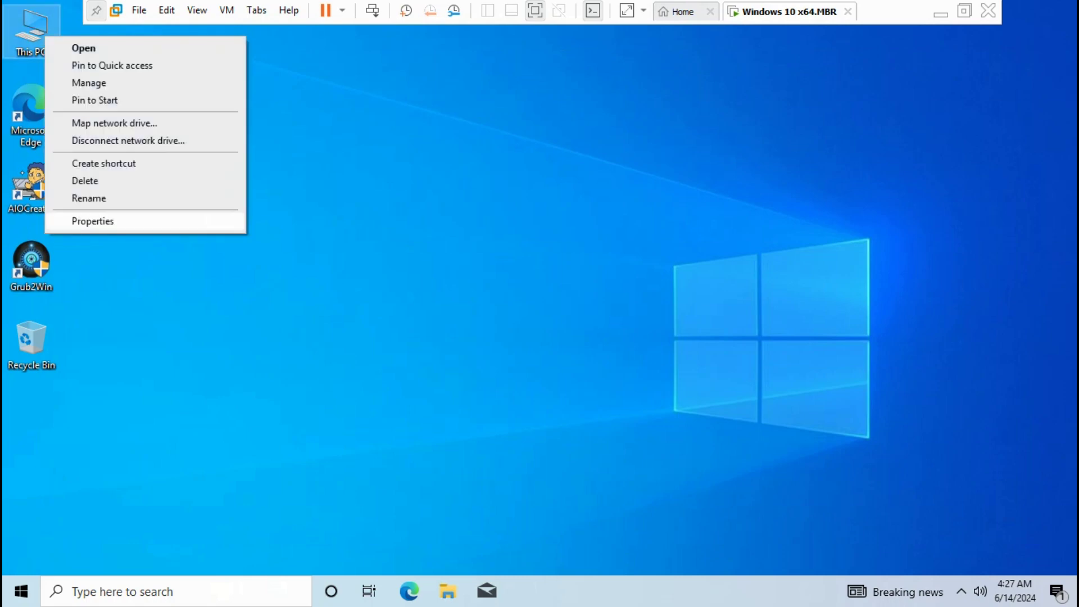
left_click(90, 221)
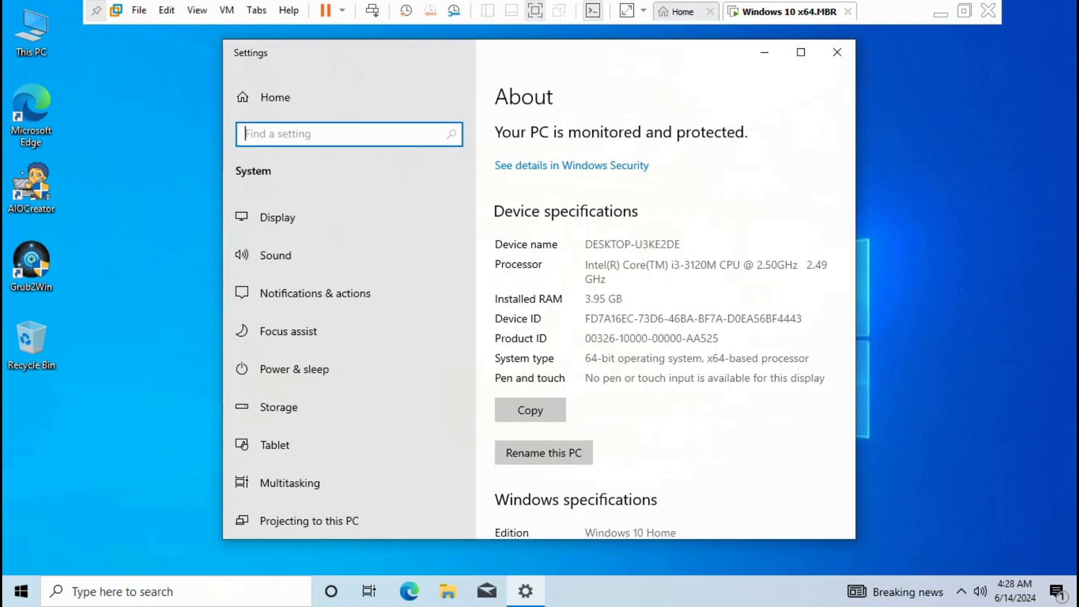
scroll(663, 338, "down", 5)
left_click(838, 51)
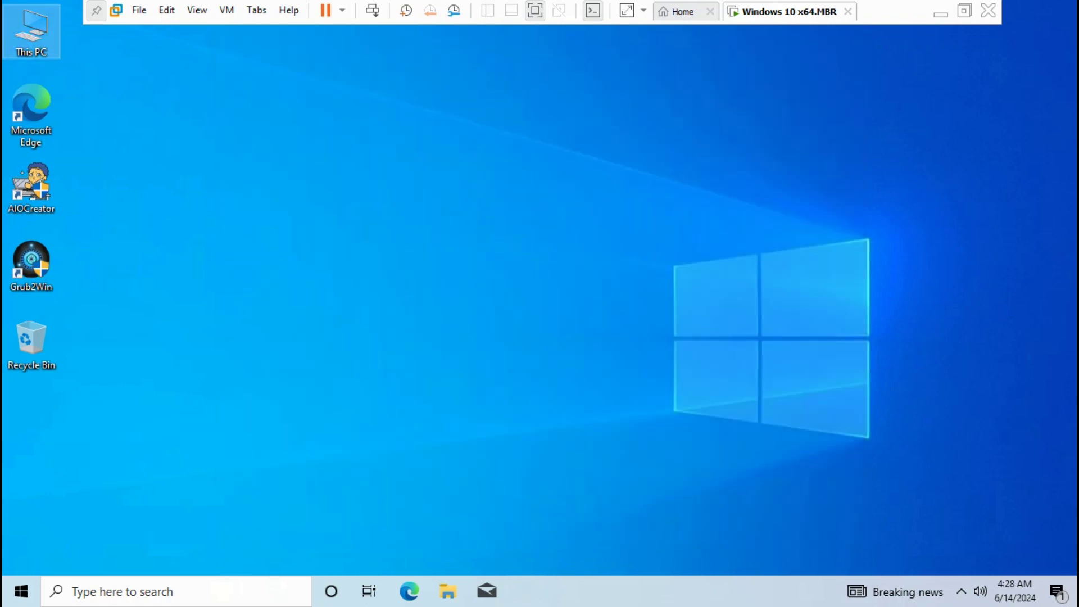
Restart the Windows 10 guest from the Start menu power options
left_click(21, 591)
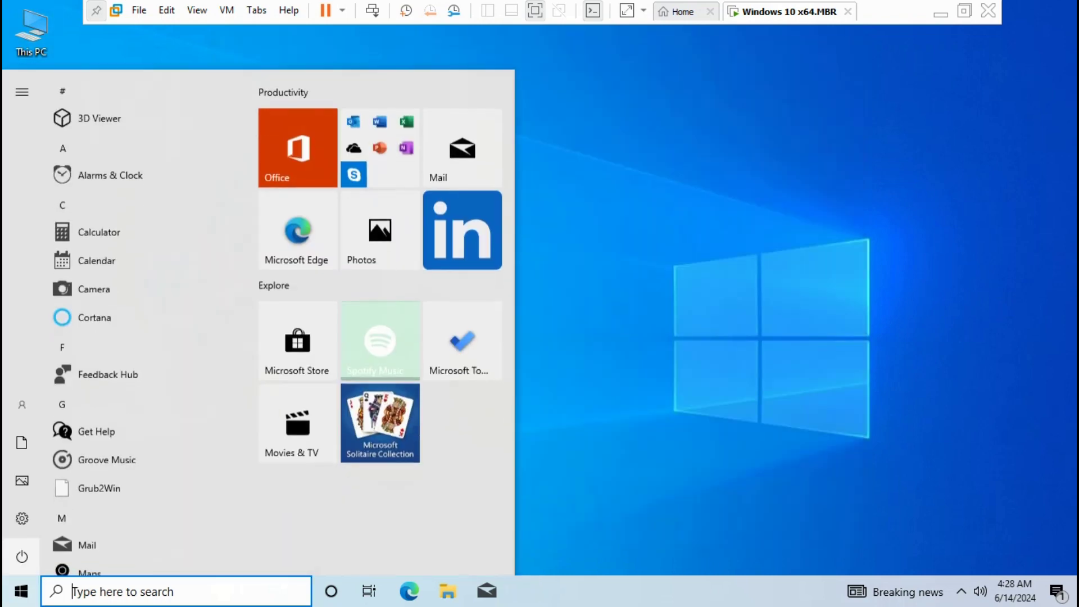
left_click(21, 557)
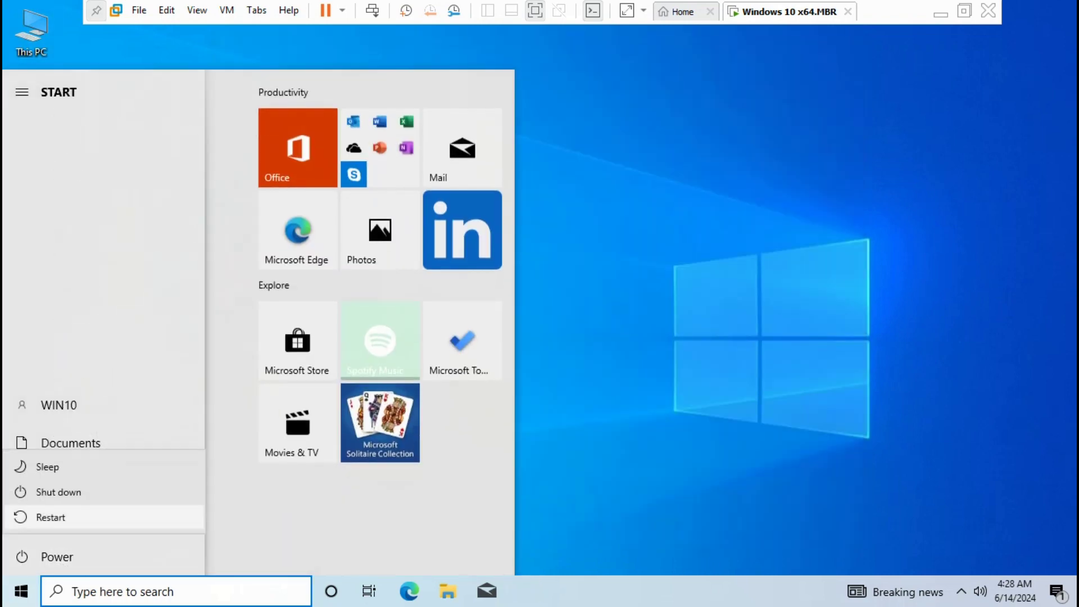
left_click(51, 518)
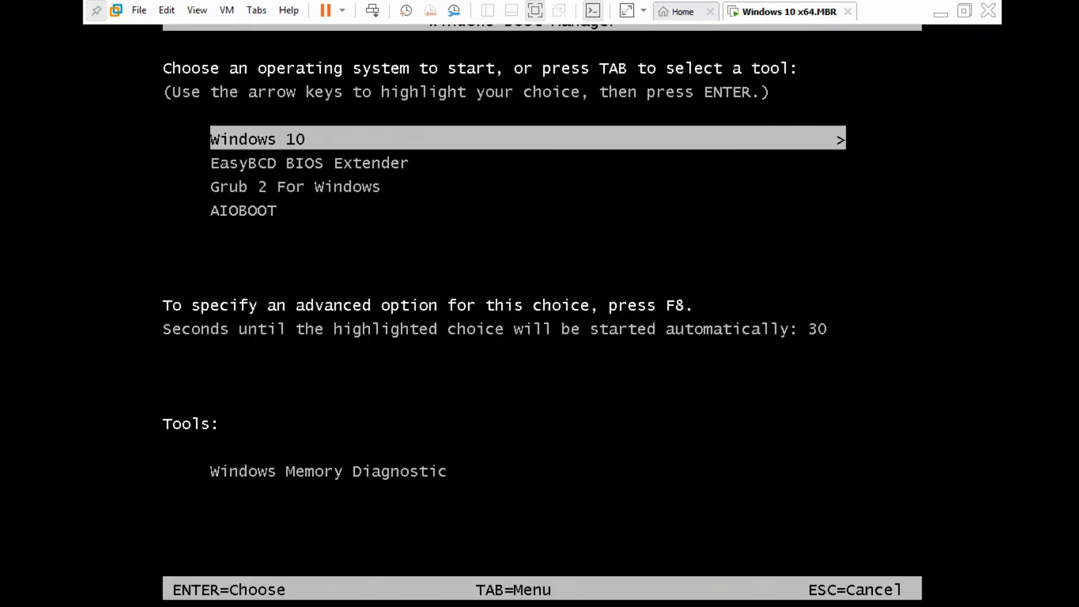
Boot the AIOBOOT entry, then the WIN.PE.10.STRELEC_10X64EN environment
key("Down")
key("Down")
key("Down")
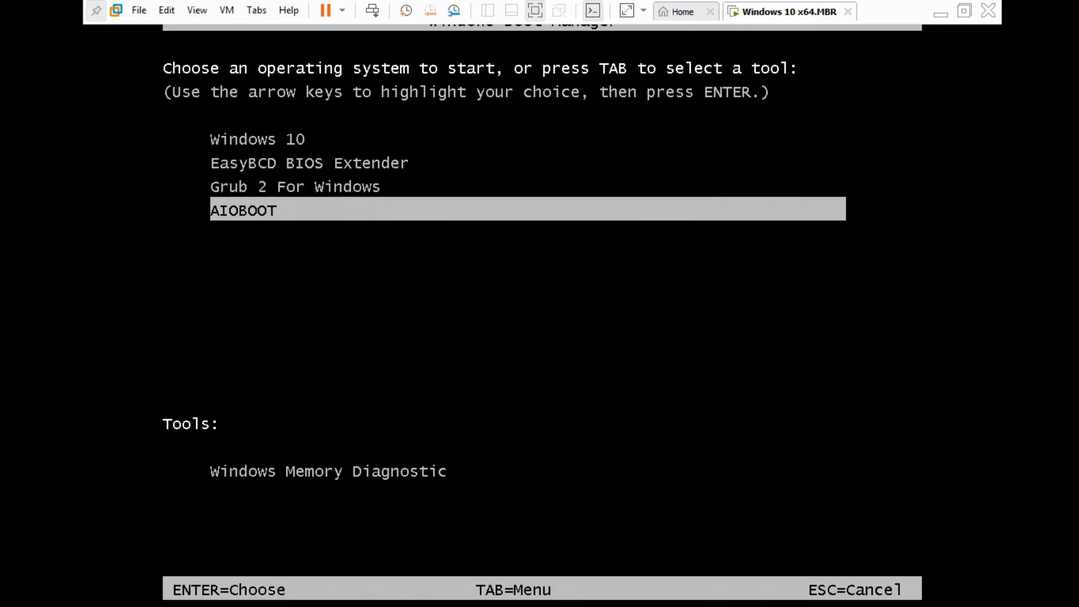
key("Return")
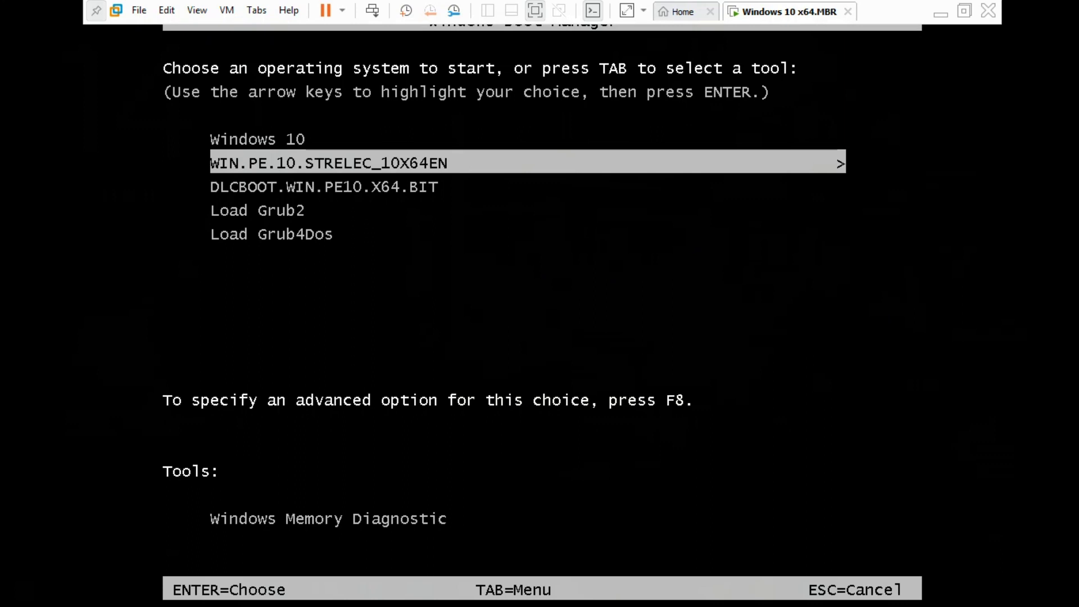
key("Return")
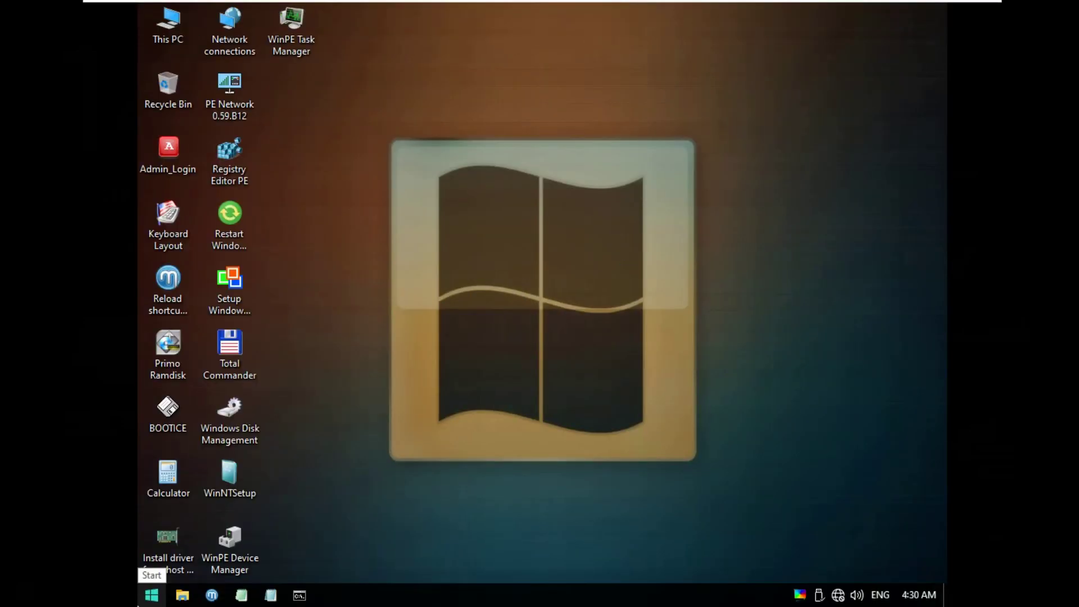
Launch Acronis True Image 2019 Build 17750 from Programs WinPE > BACKUP AND RESTORE
left_click(152, 596)
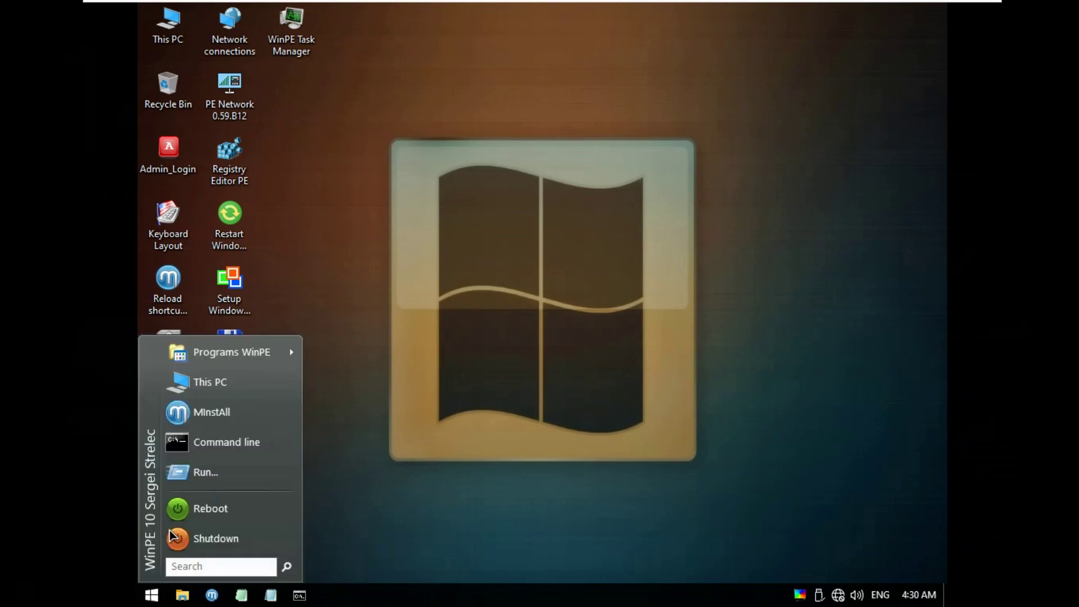
mouse_move(244, 353)
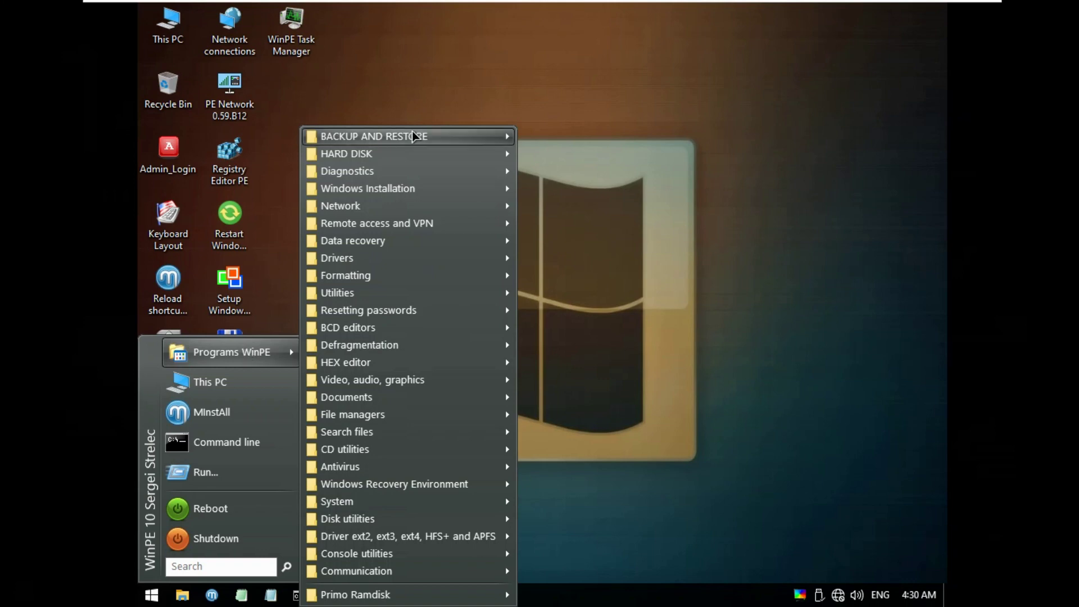
mouse_move(413, 135)
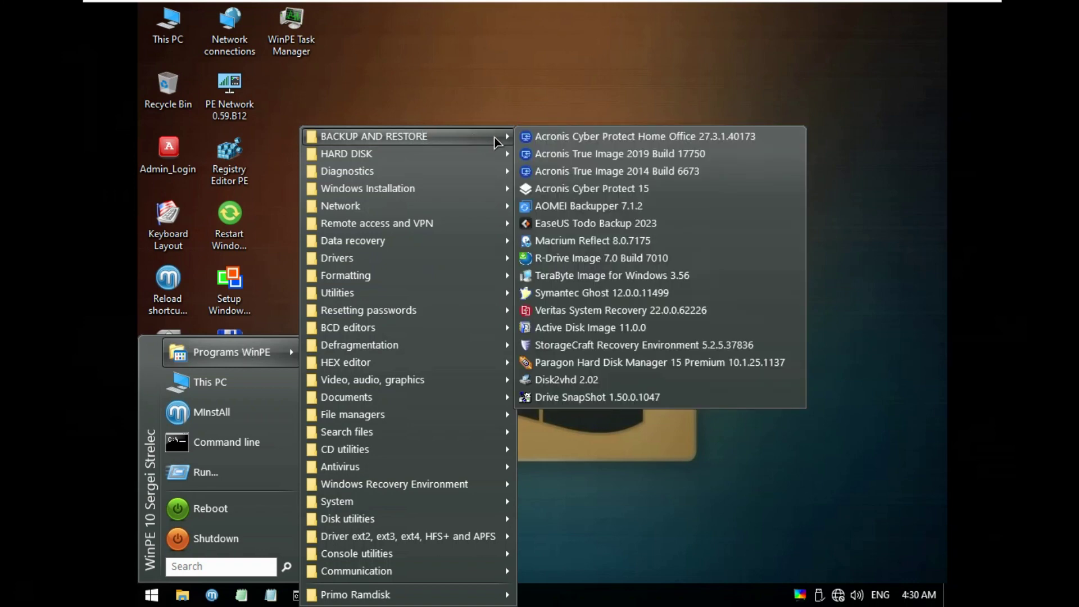
left_click(746, 153)
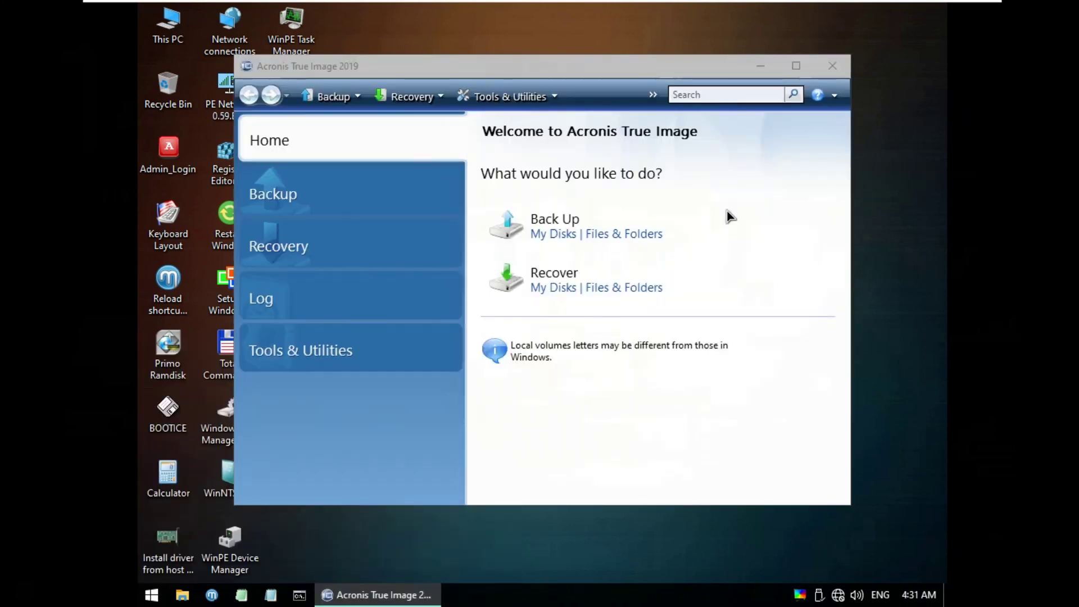
Start a My Disks backup, adding FAT32 (UEFI) G: to C: and F: for 19.79 GB
left_click(559, 234)
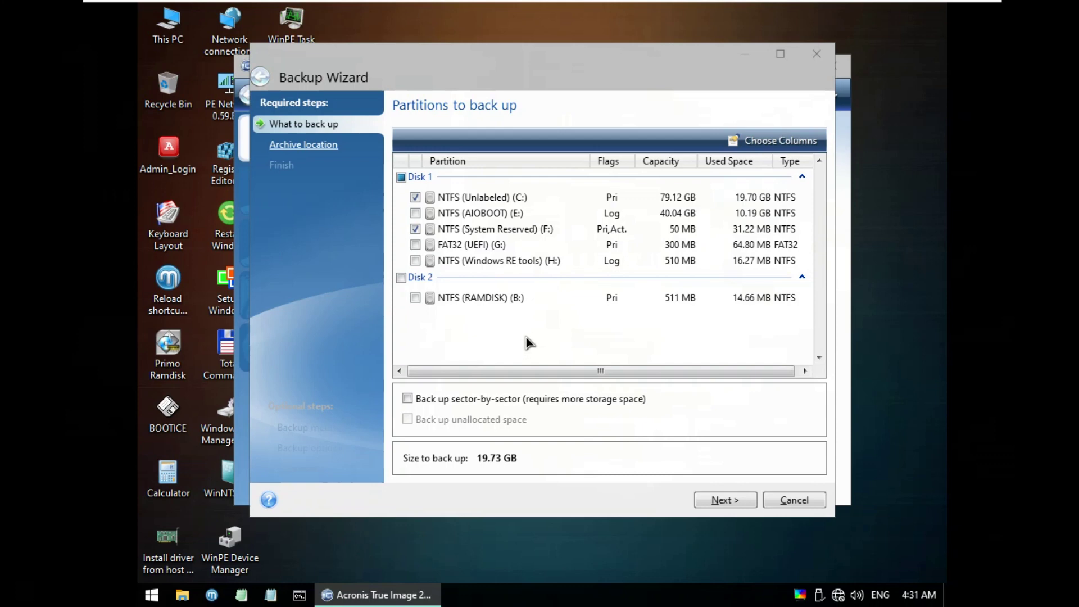
left_click(416, 247)
left_click(464, 250)
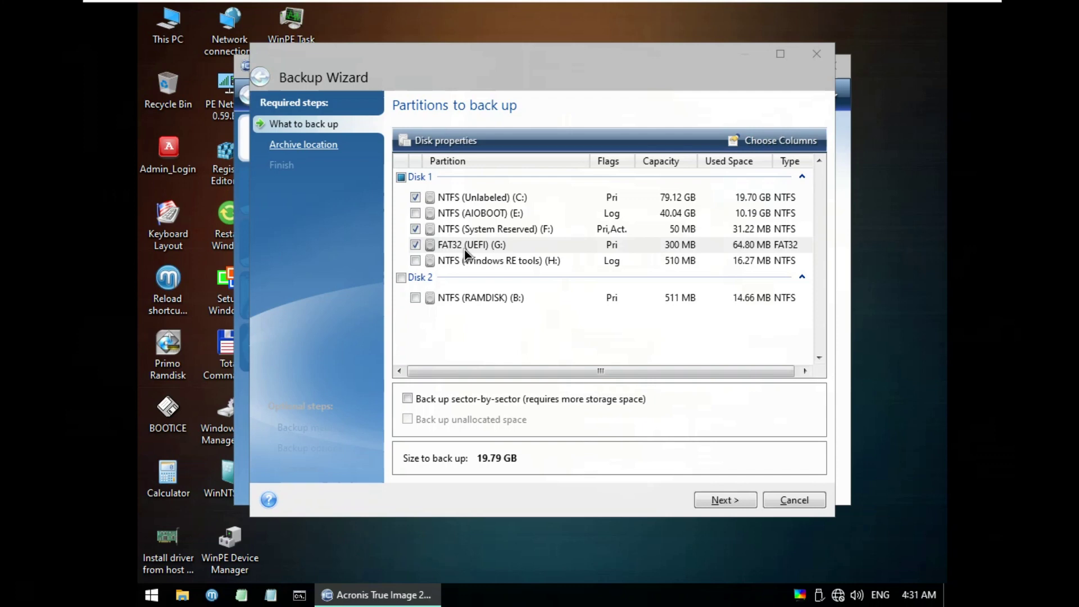
Create and open a new Image_True.19 folder on AIOBOOT (E:) as the backup destination
left_click(719, 500)
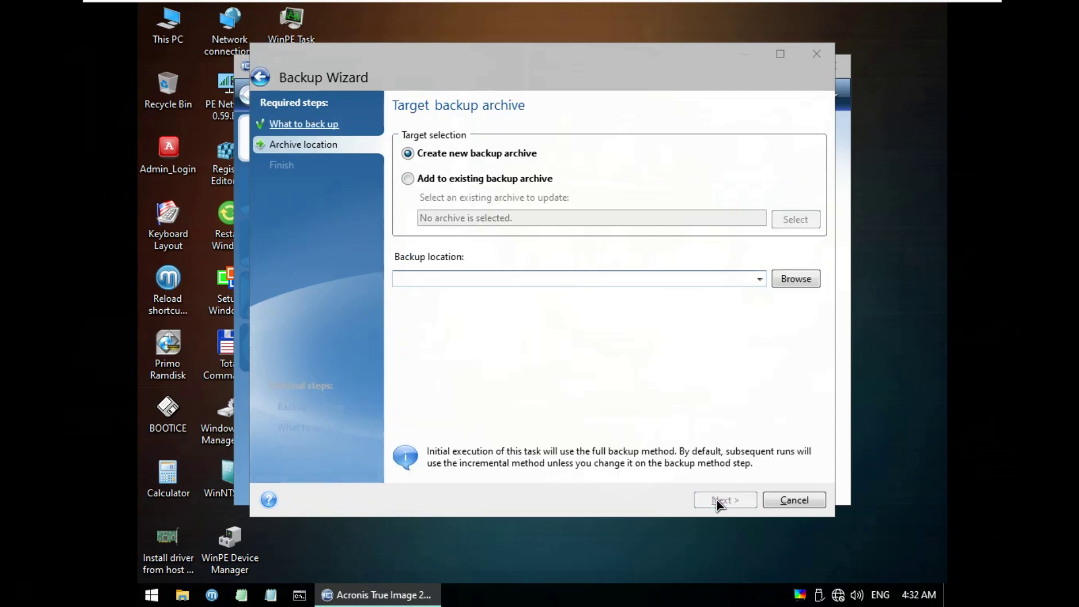
left_click(812, 281)
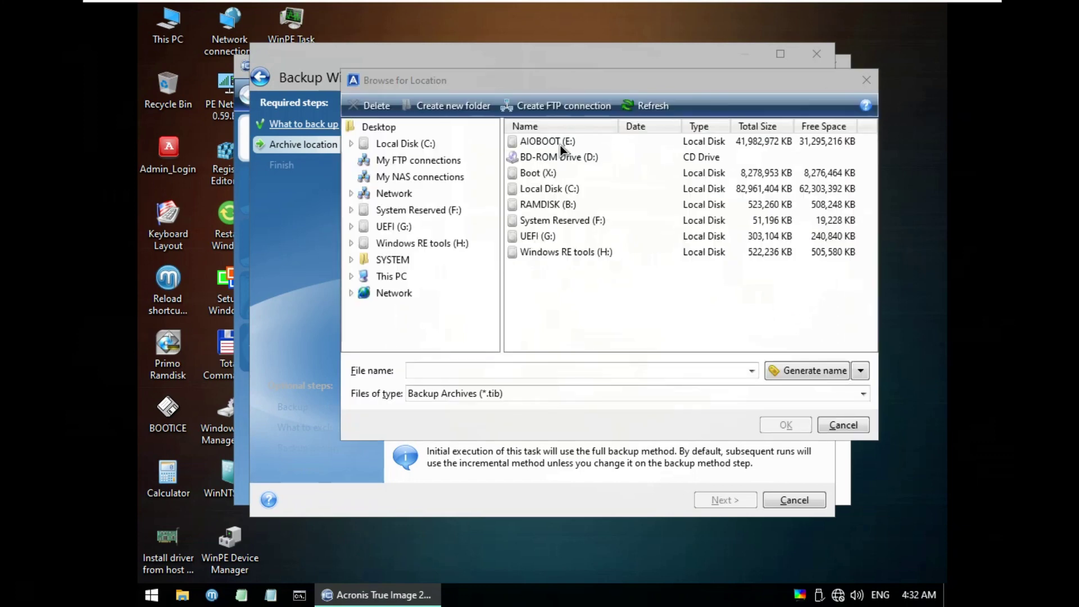
left_click(560, 141)
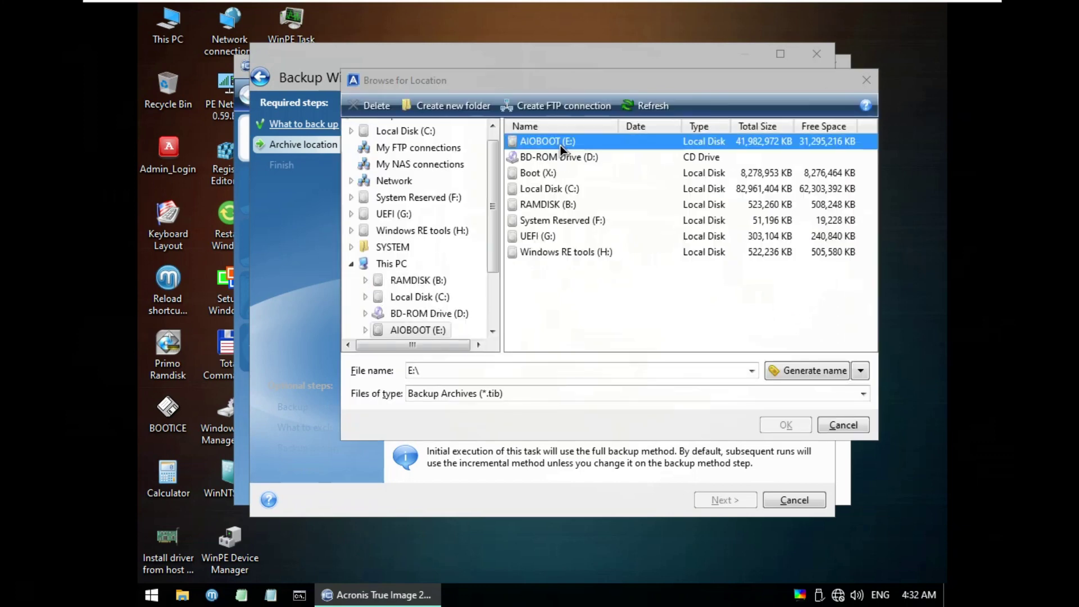
double_click(560, 145)
left_click(450, 110)
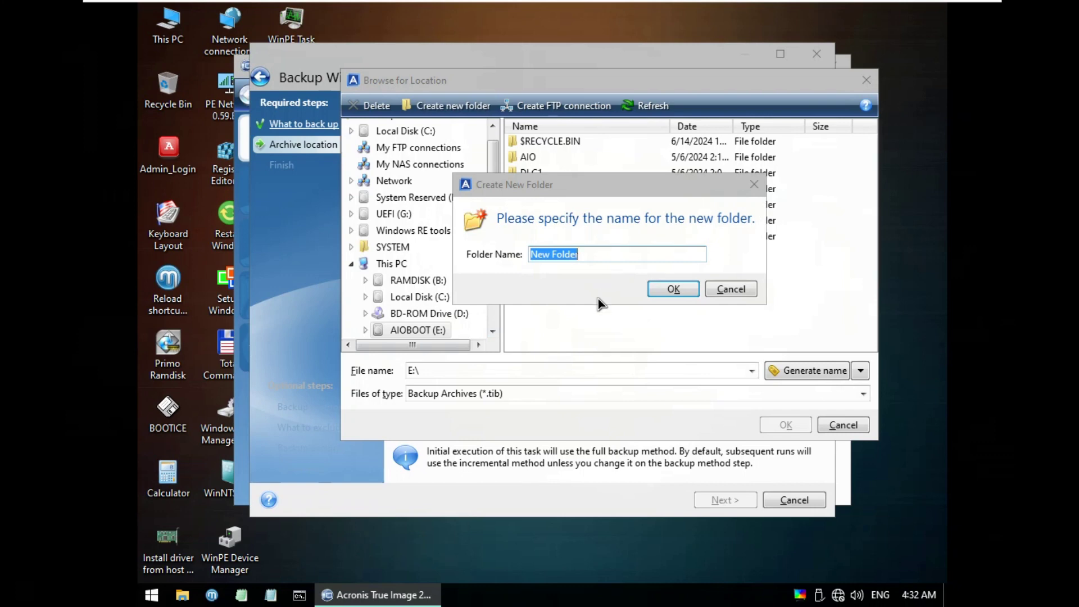
key("BackSpace")
type("Image_True.19")
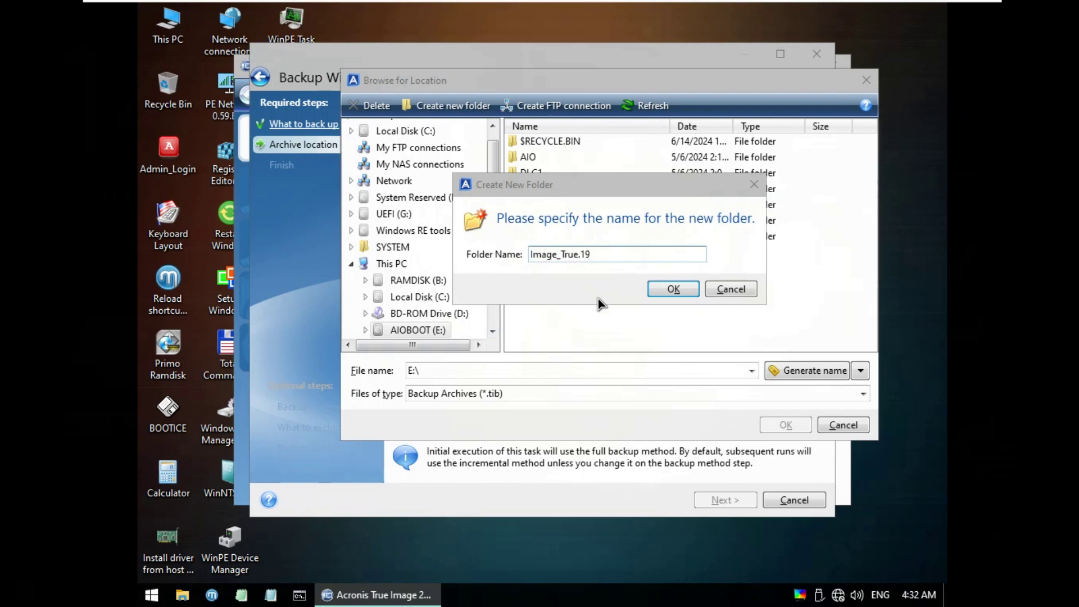
left_click(662, 297)
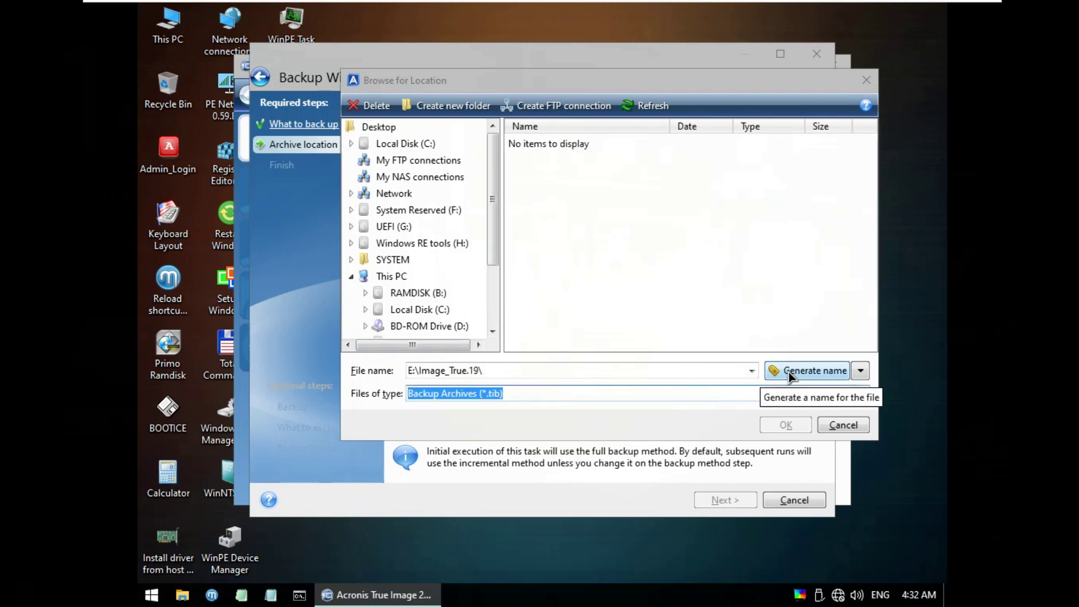
Name the backup archive WIN10.IT.19 and confirm the location
left_click(788, 371)
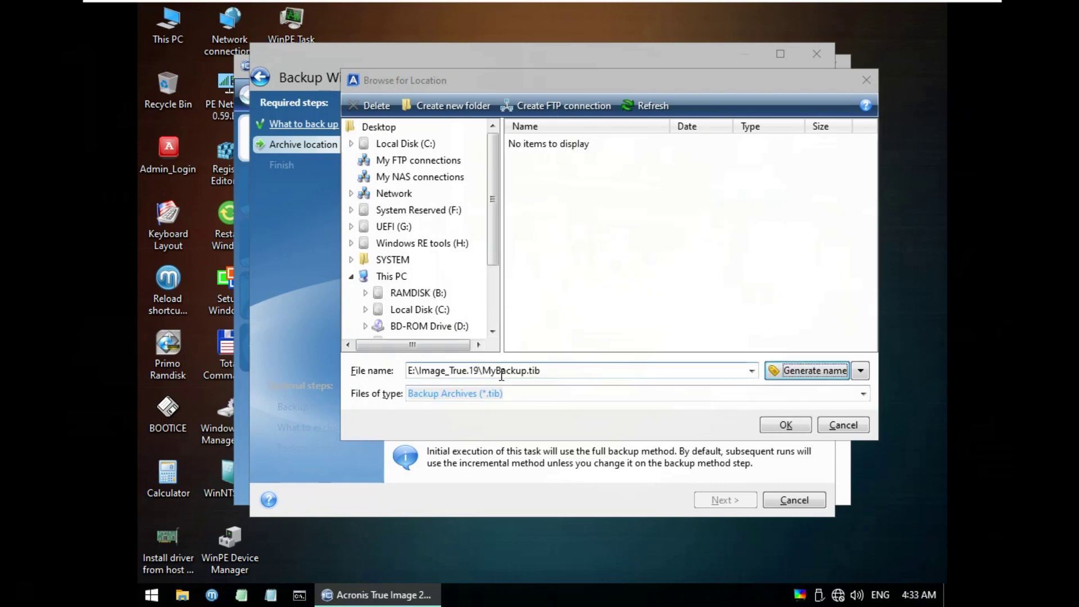
left_click_drag(484, 370, 528, 371)
type("WIN10.IT.19")
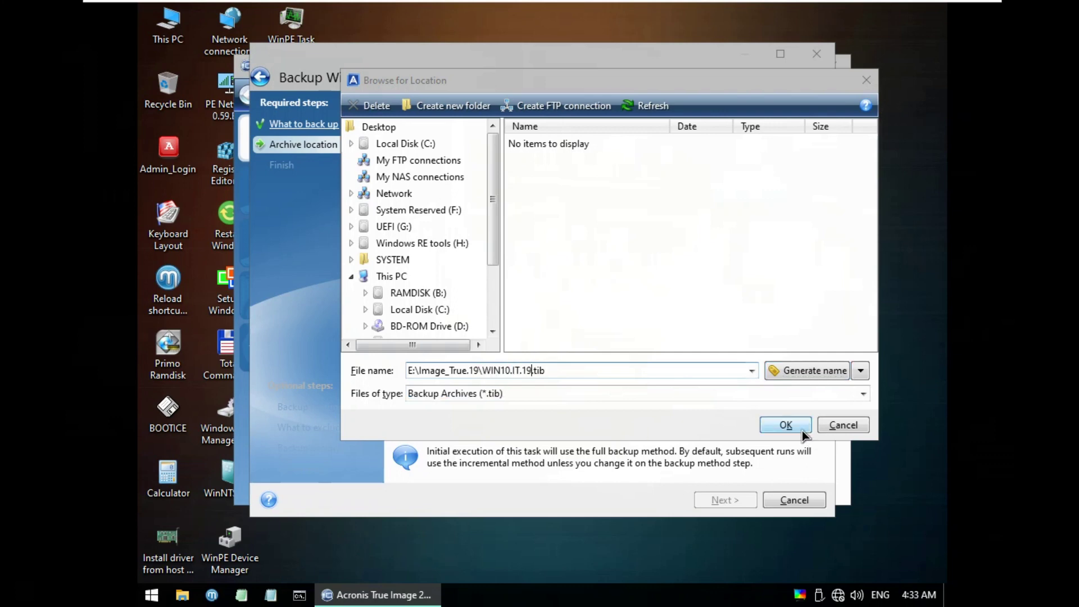
left_click(801, 431)
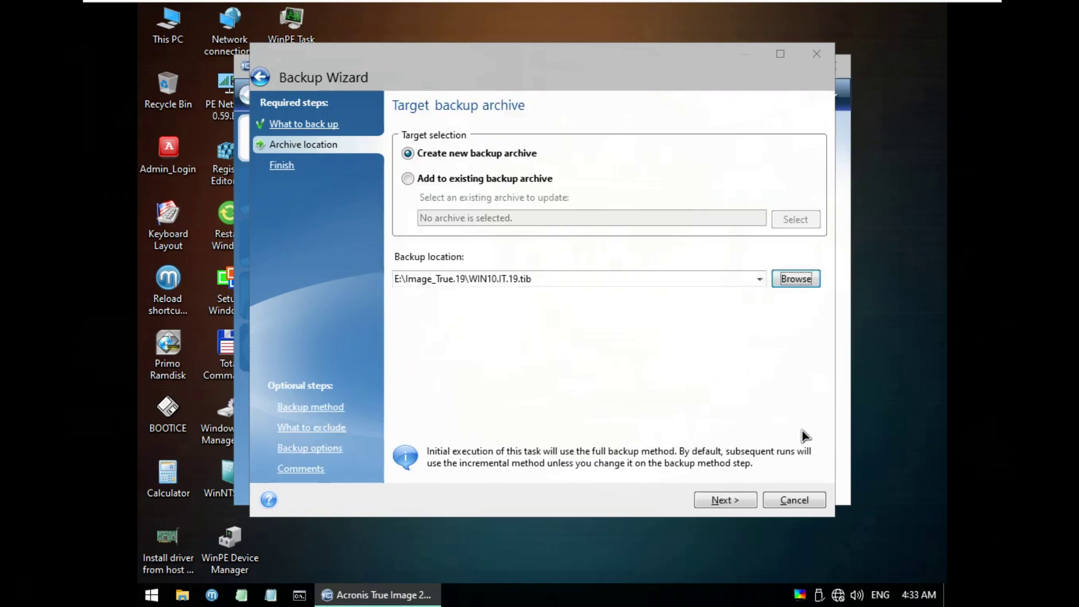
left_click(737, 499)
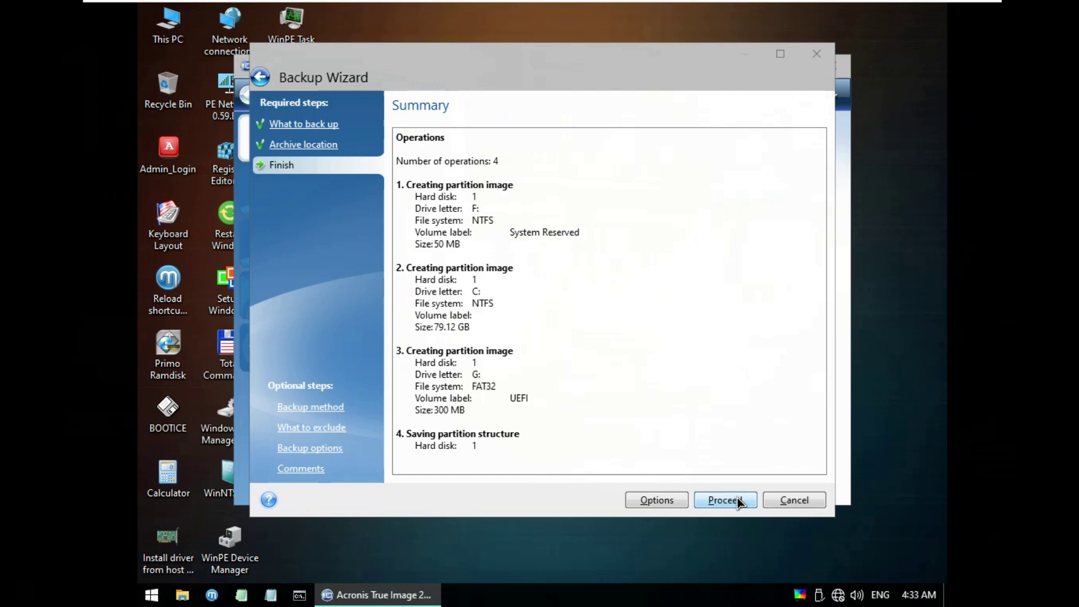
Proceed with the partition backup and acknowledge the 'Backup operation succeeded' message
left_click(725, 500)
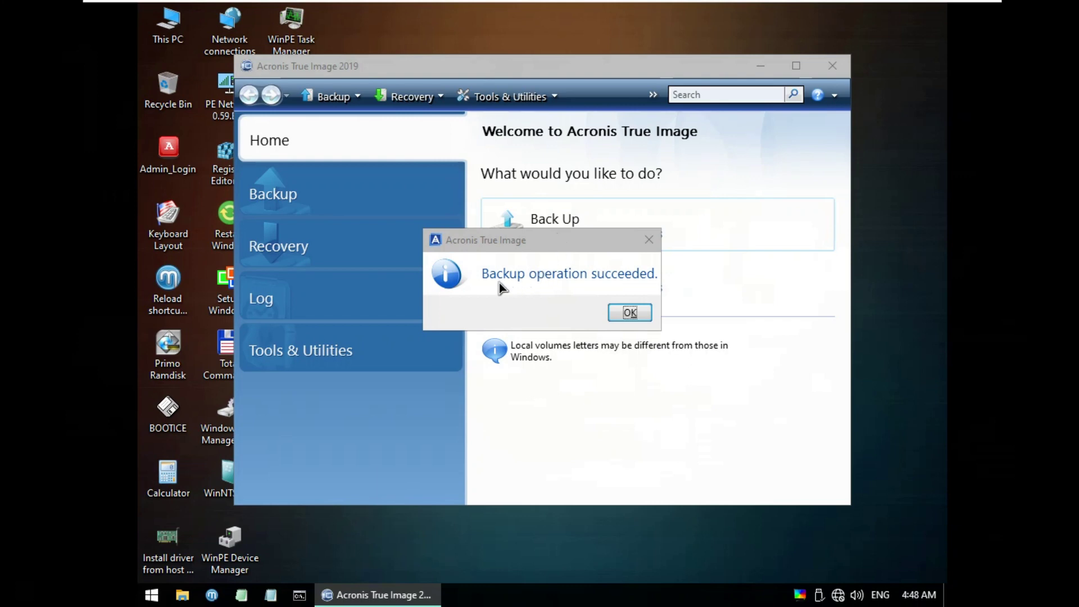
left_click(626, 314)
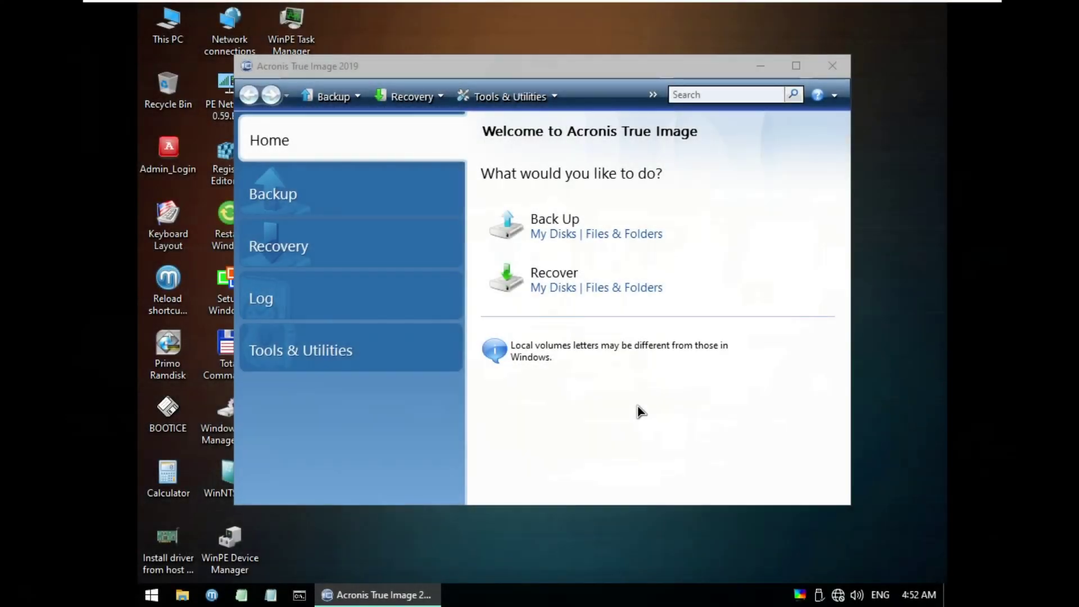
Start disk recovery and select the WIN10.IT.19_full_b1_s1_v1.tib archive file
left_click(552, 285)
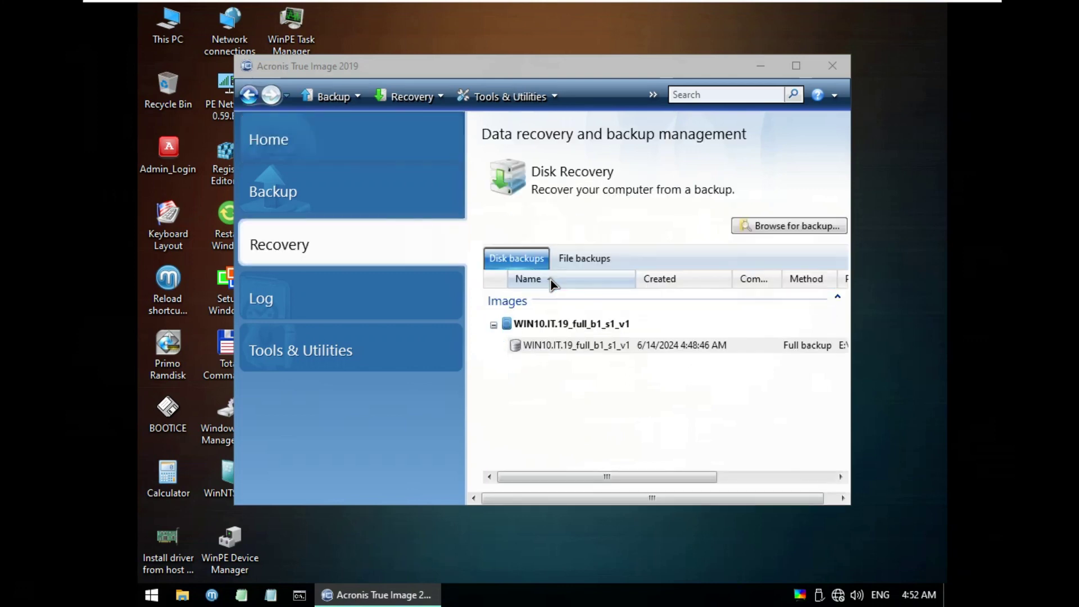
left_click(556, 347)
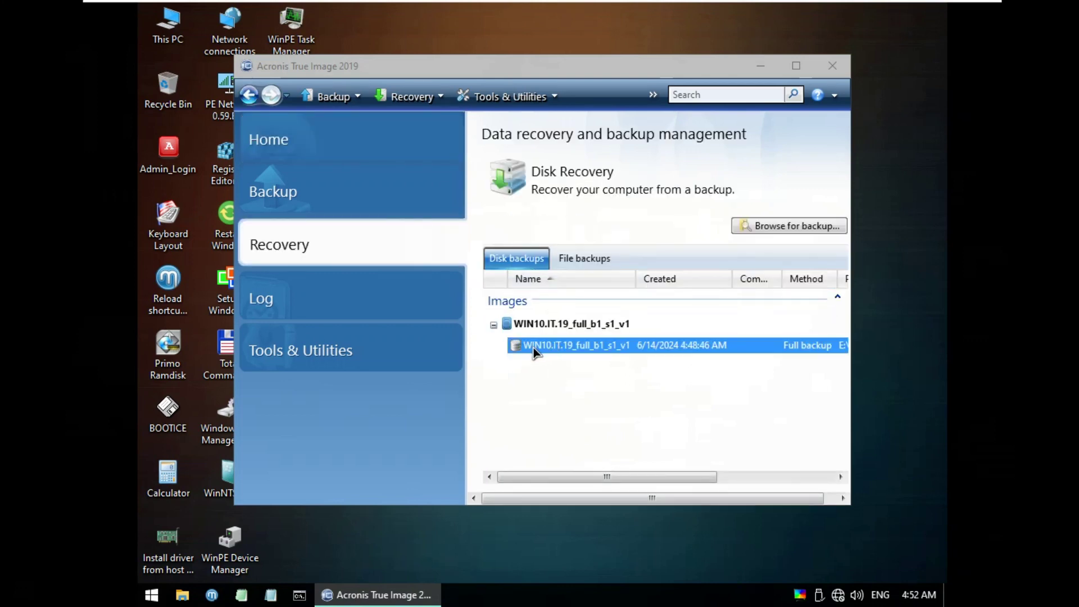
left_click(804, 230)
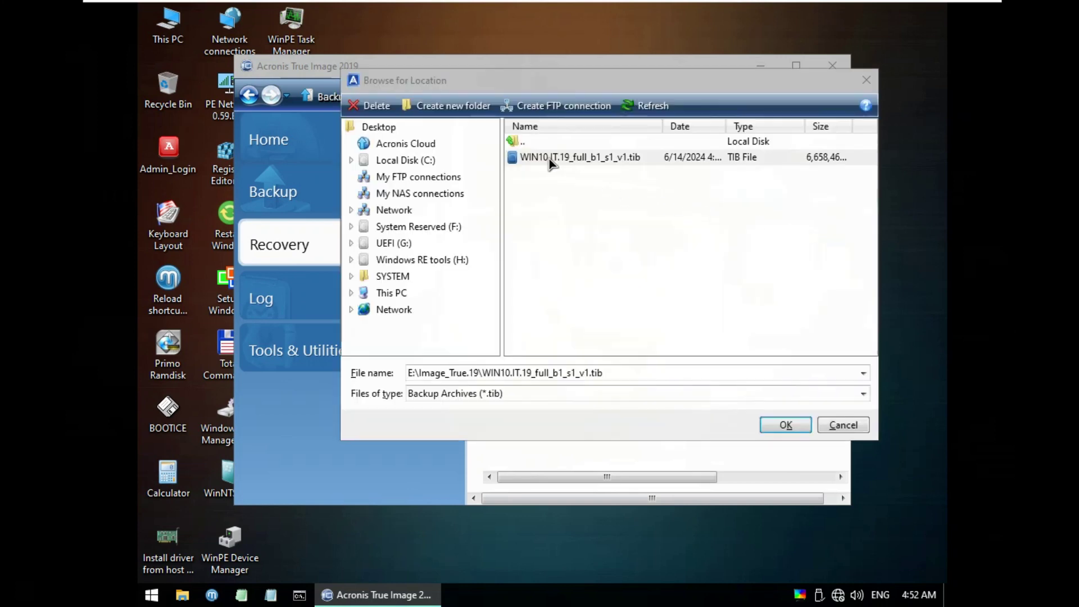
left_click(550, 158)
left_click(804, 427)
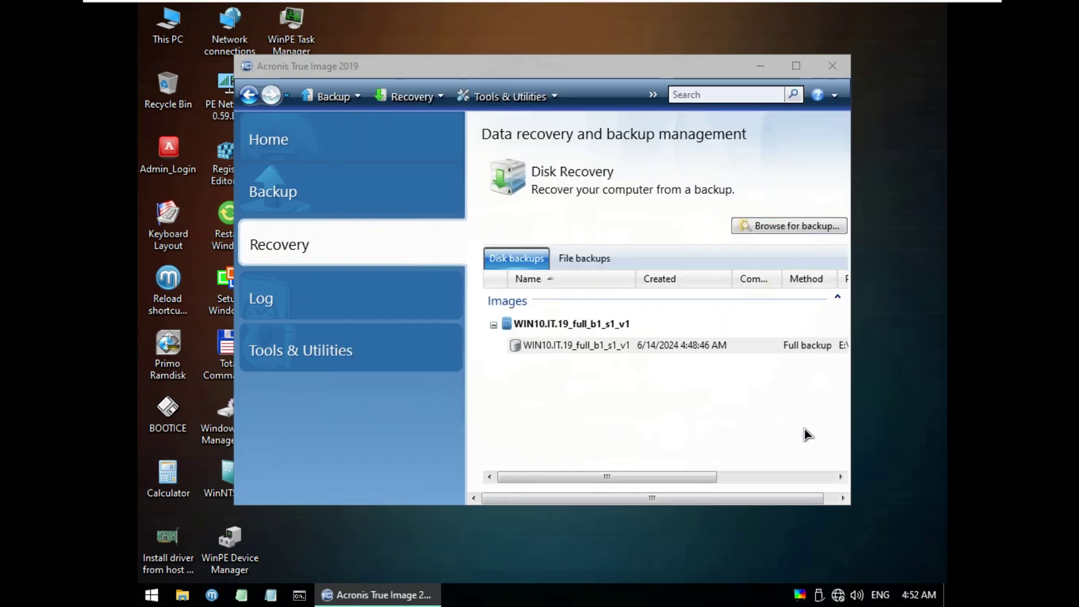
Keep whole disks and partitions recovery and tick C:, System Reserved F: and UEFI G:
left_click(737, 506)
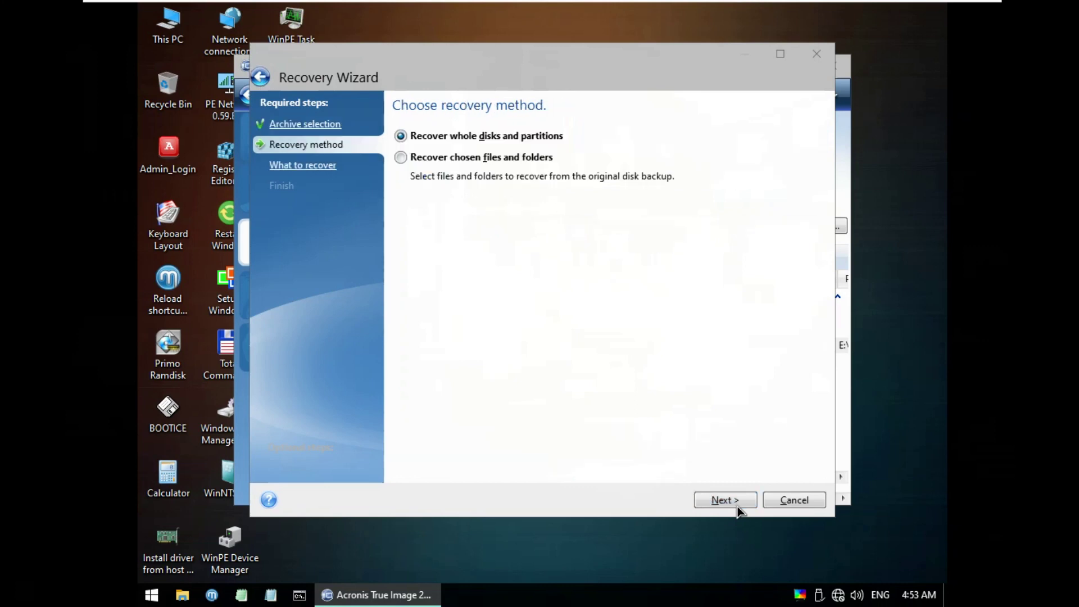
left_click(727, 504)
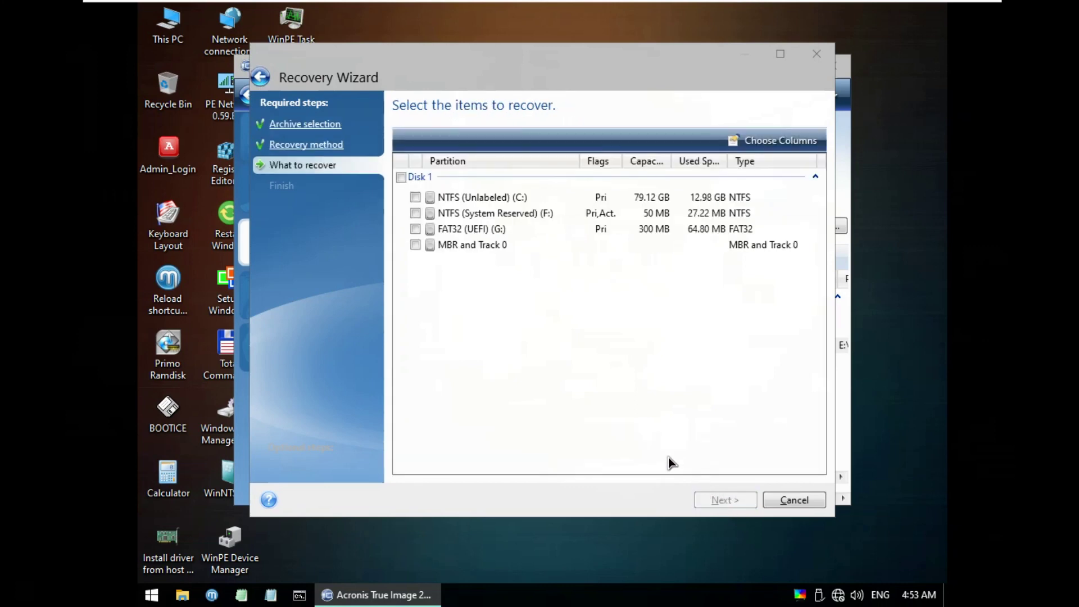
left_click(415, 198)
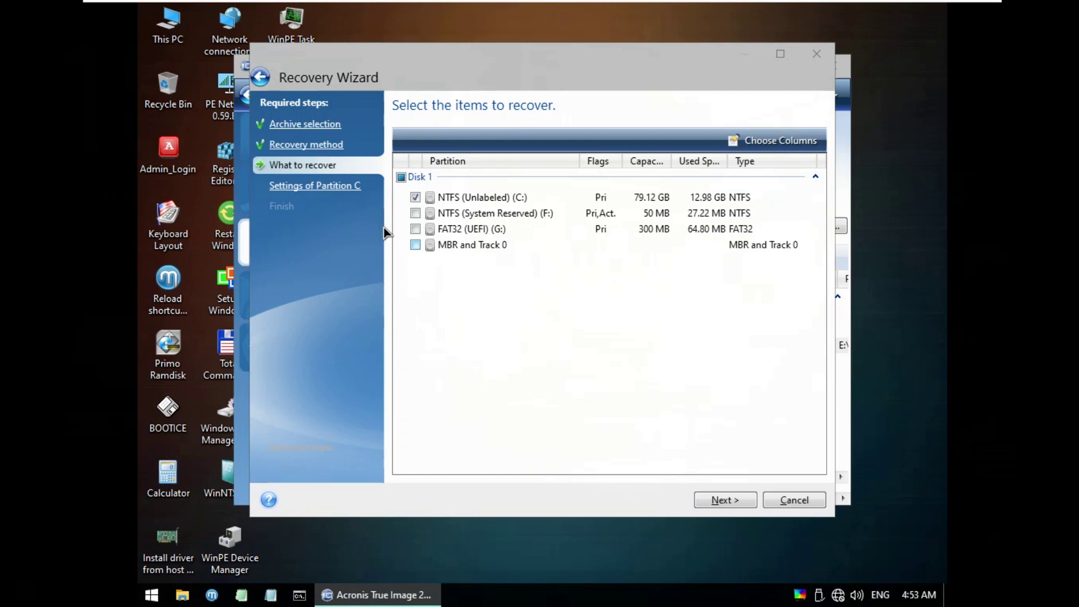
left_click(416, 215)
left_click(415, 229)
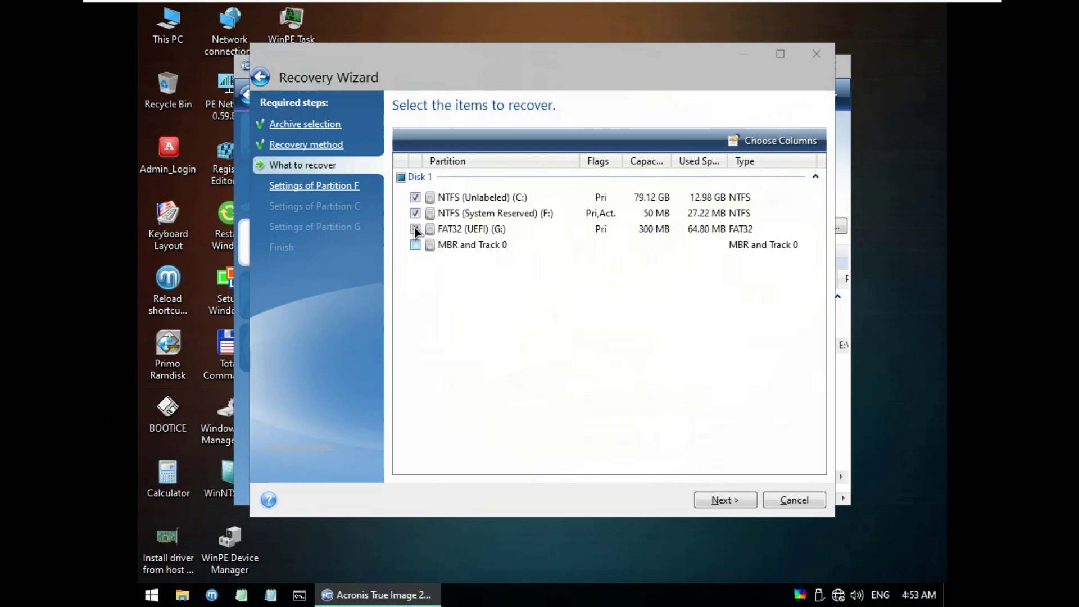
left_click(743, 500)
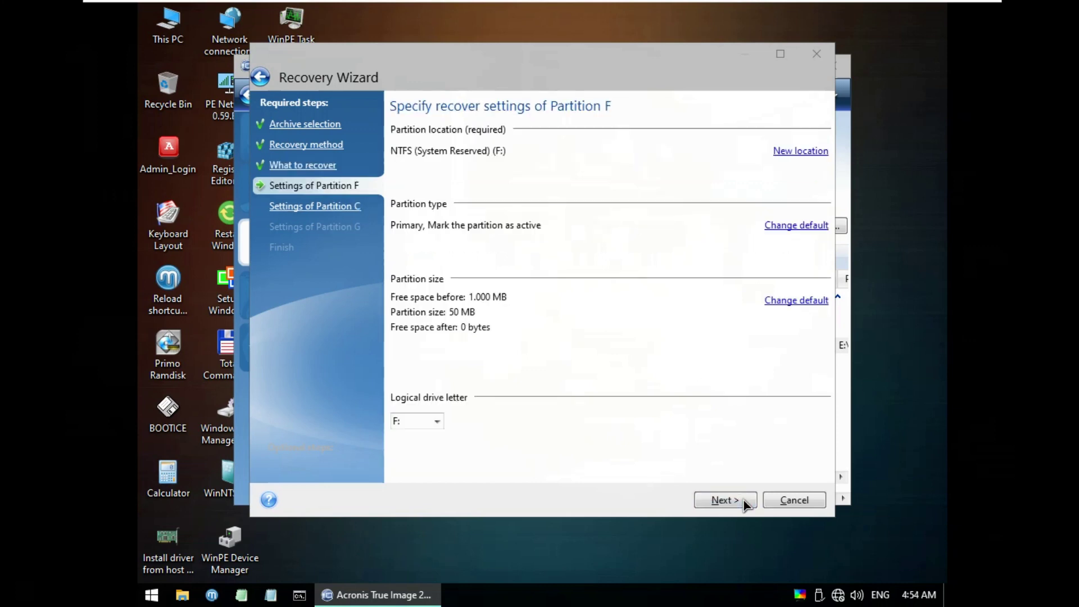
Keep default restore settings for partitions F, C and G, then review the 6-operation summary
left_click(744, 500)
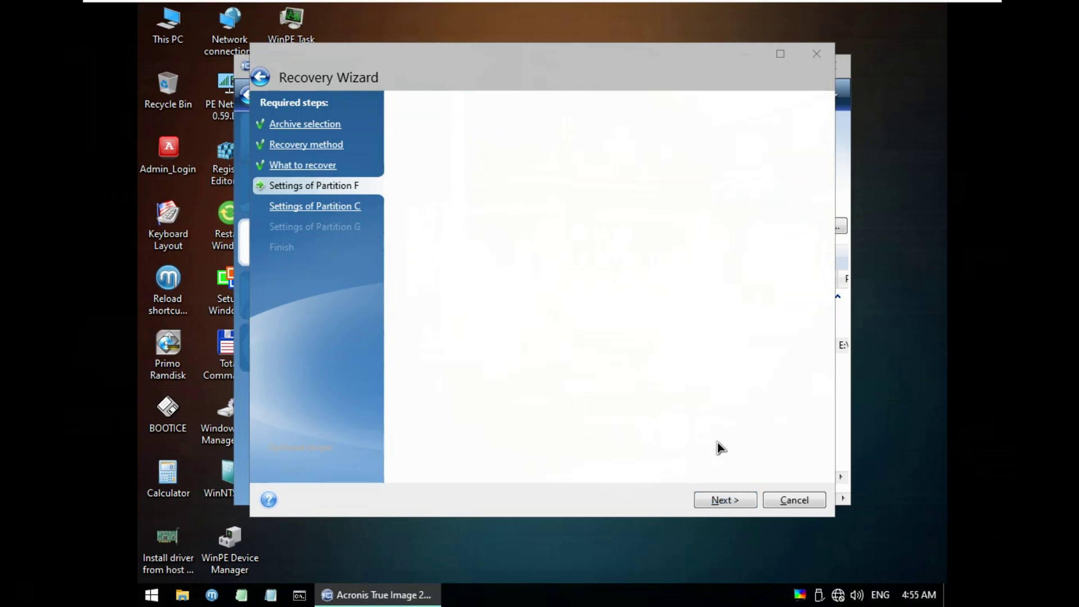
left_click(743, 503)
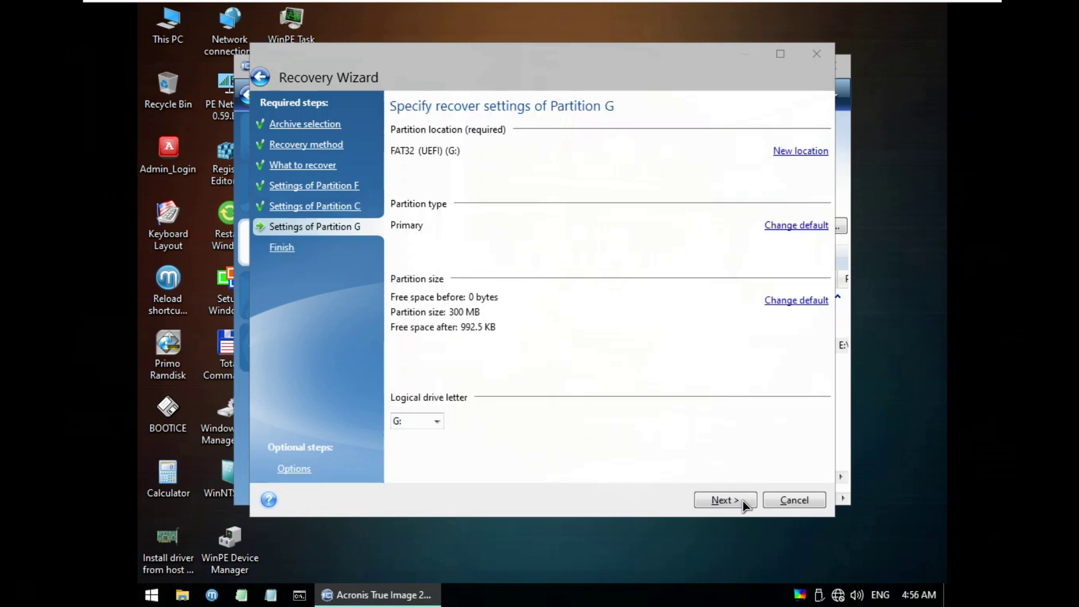
left_click(744, 503)
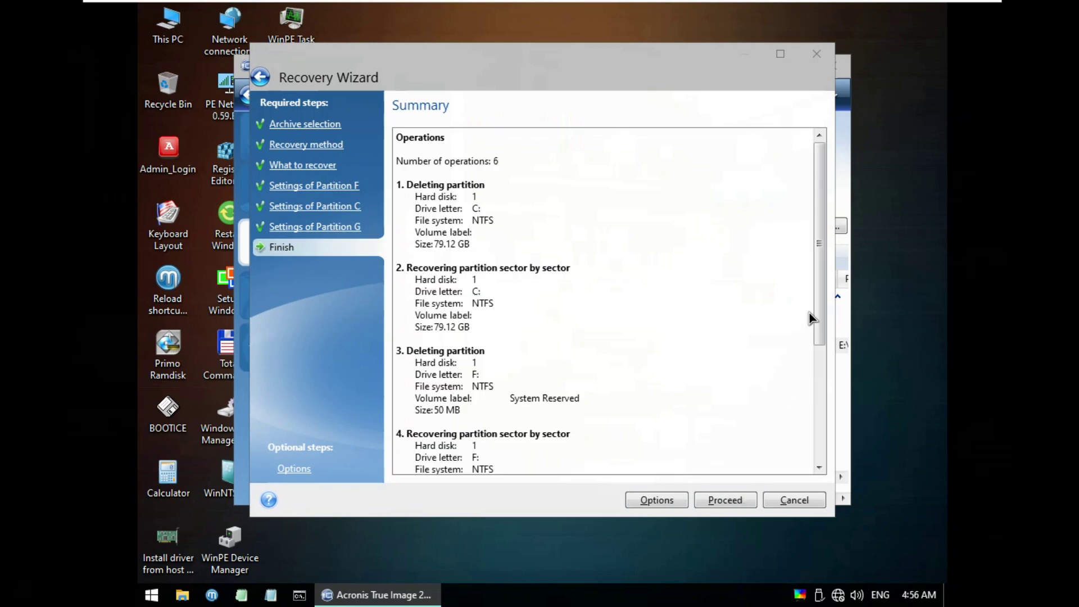
left_click_drag(815, 304, 835, 421)
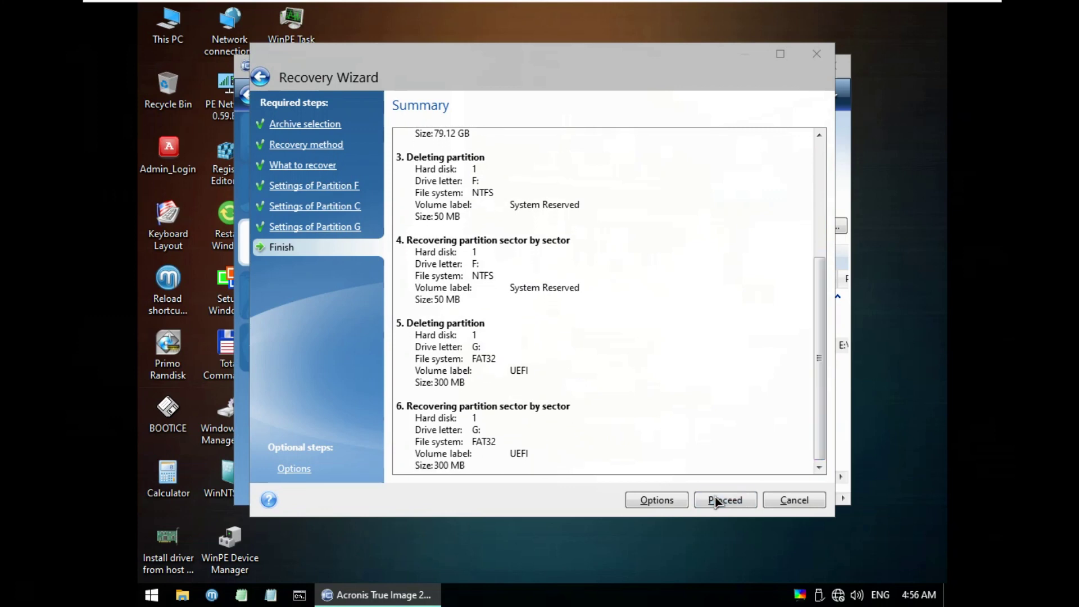
Run the recovery of C:, F: and G:, acknowledge the success message and close Acronis
left_click(715, 500)
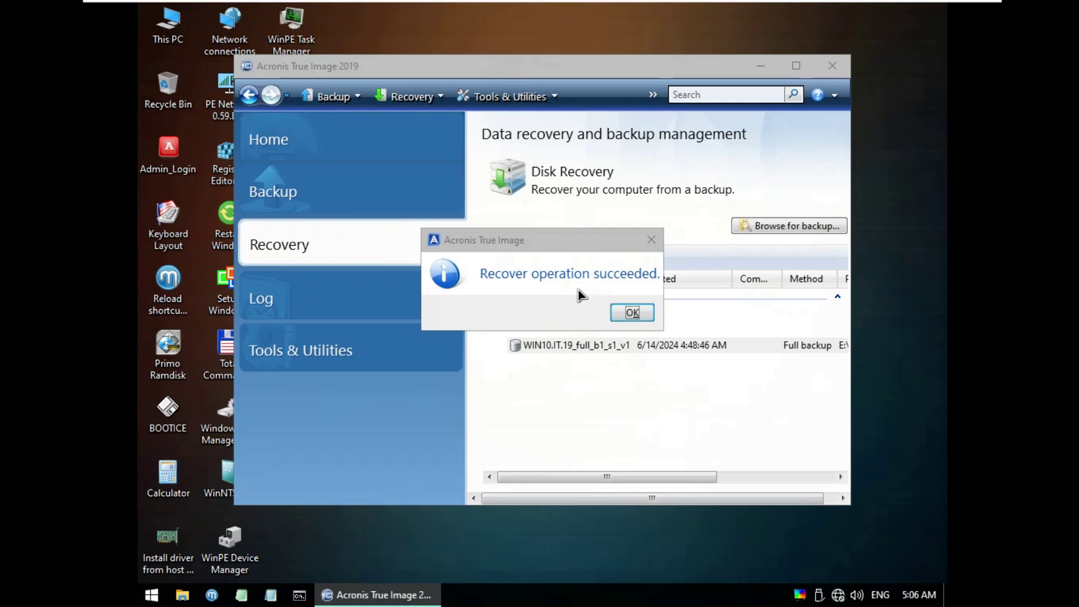
left_click(637, 311)
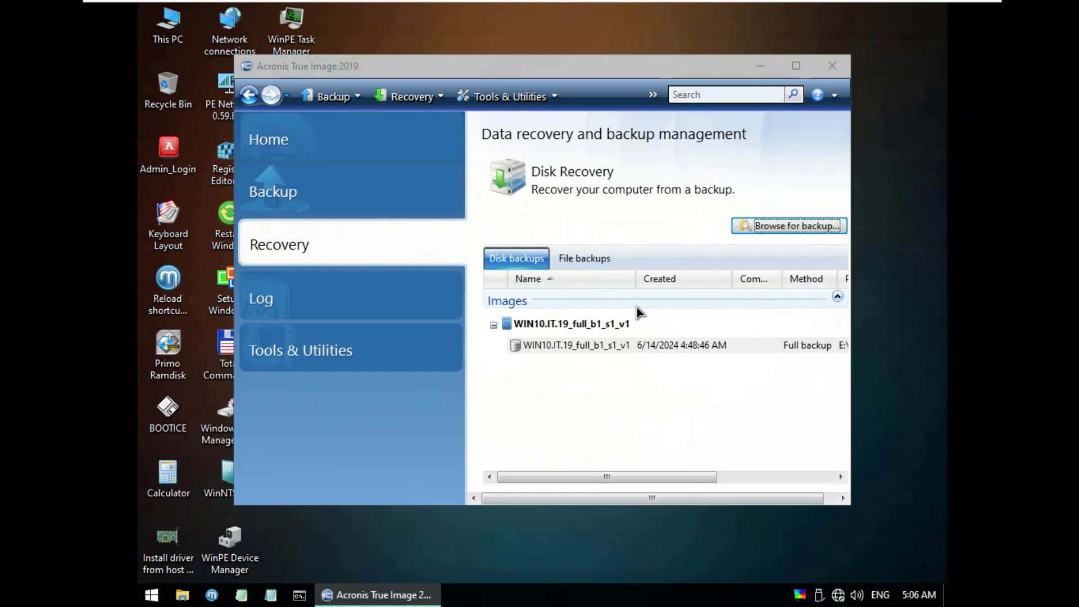
left_click(830, 64)
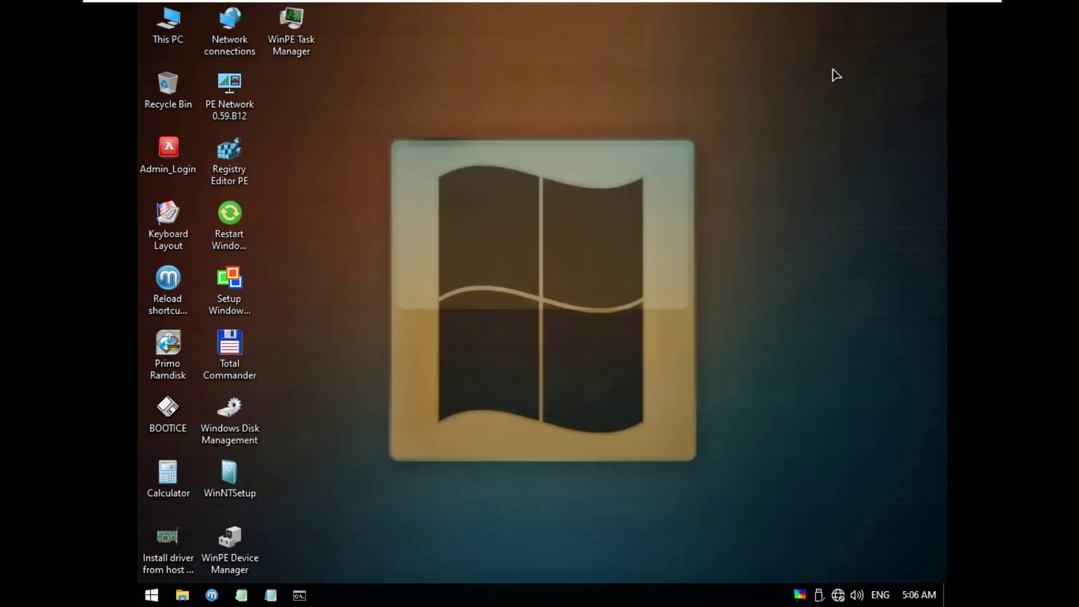
Reboot out of WinPE via the Start menu to boot the restored Windows 10
left_click(153, 595)
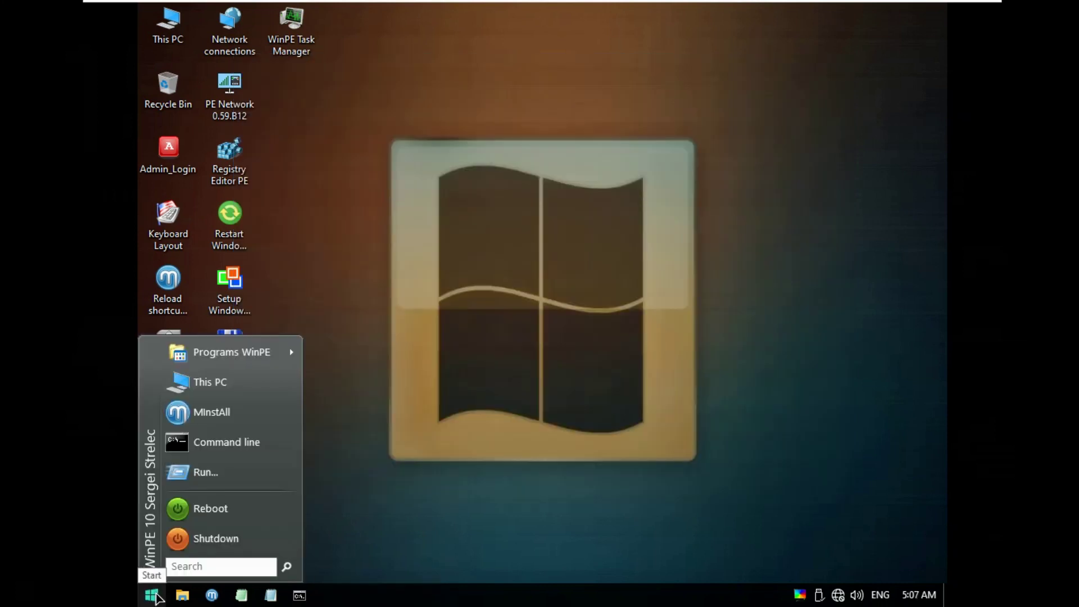
left_click(204, 524)
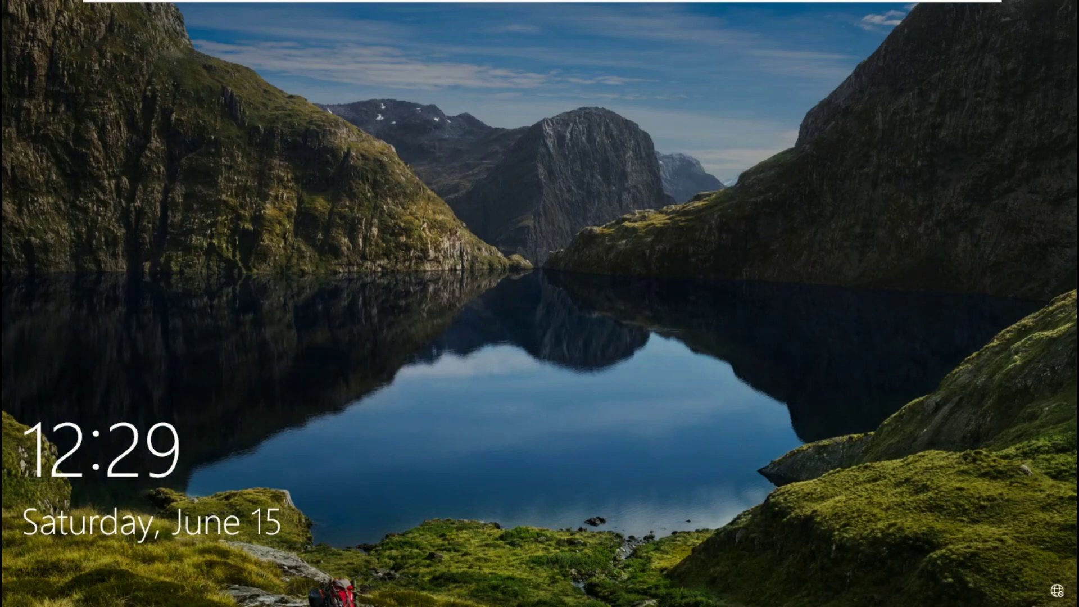
Dismiss the Windows 10 lock screen so the user account starts signing in
key("space")
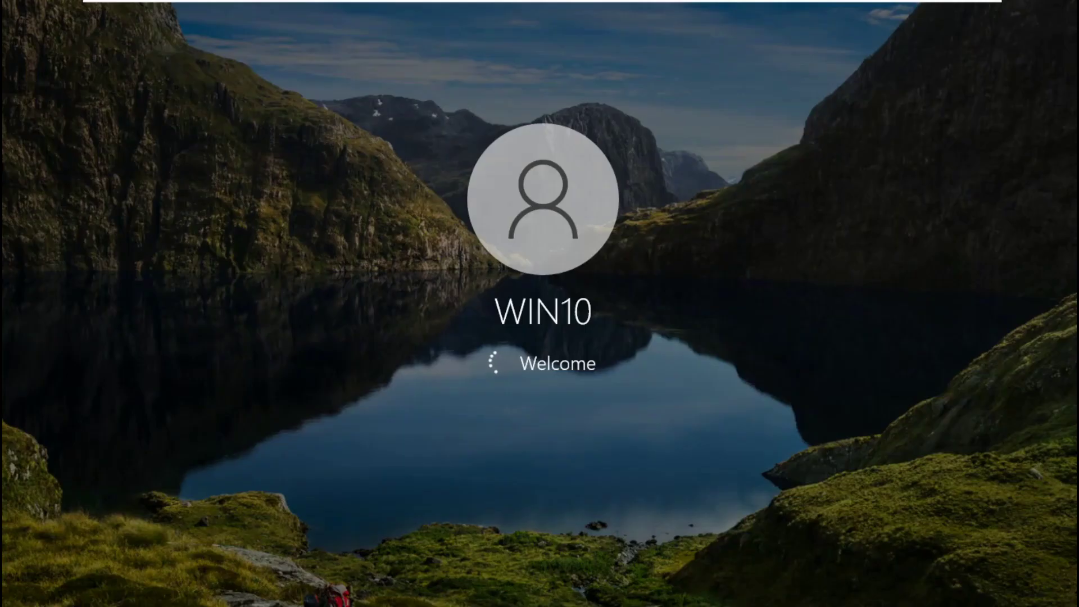